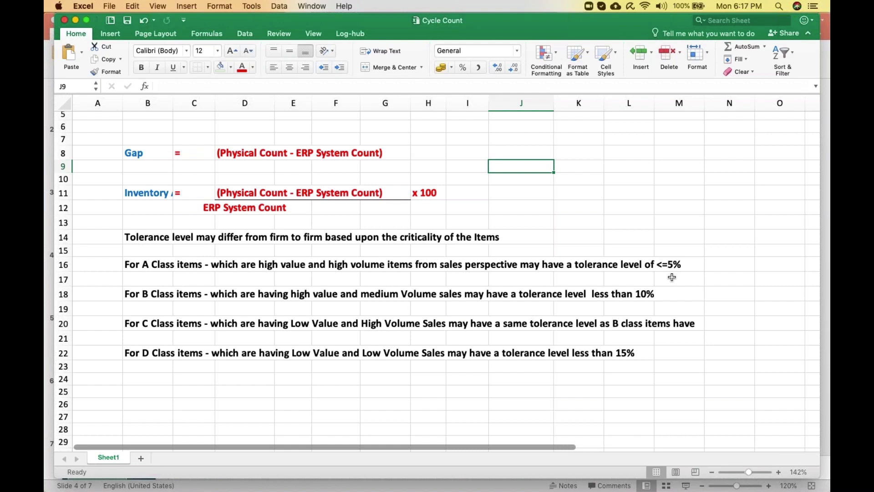
# Step: Widen column B until the full Inventory Accuracy label in row 11 fits
pyautogui.scroll(4, 672, 277)
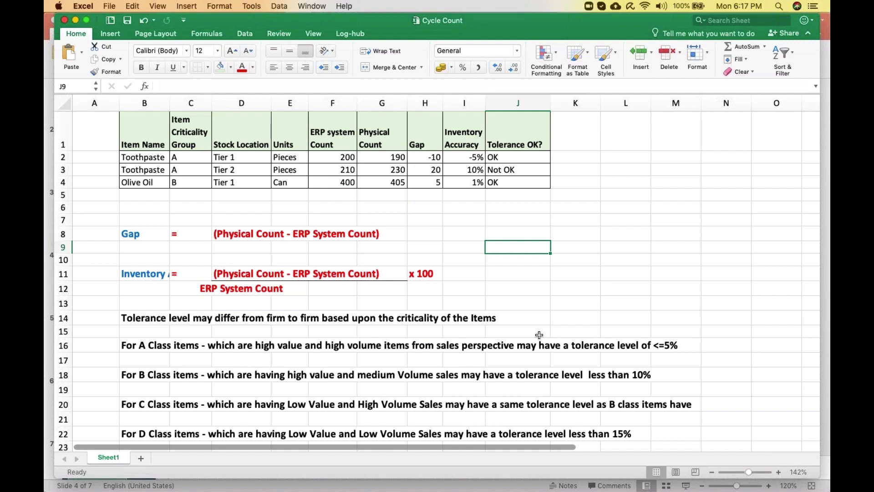
pyautogui.scroll(-3, 540, 335)
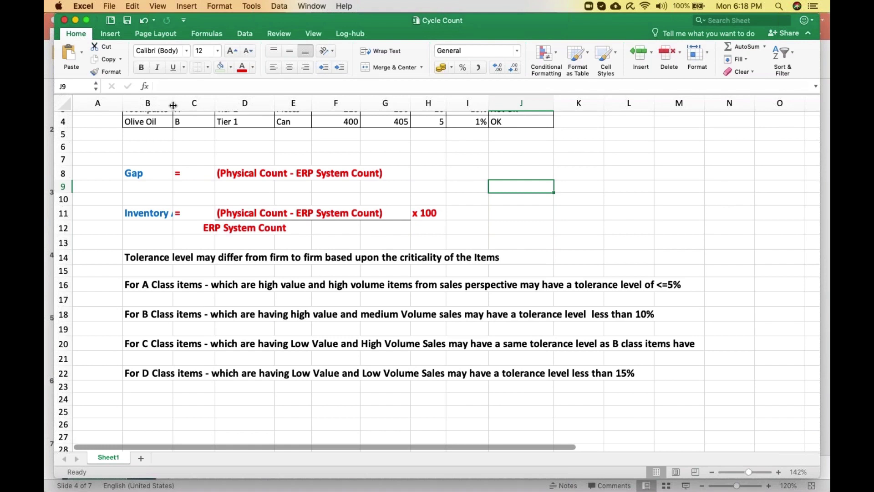
pyautogui.moveTo(173, 105); pyautogui.dragTo(220, 110)
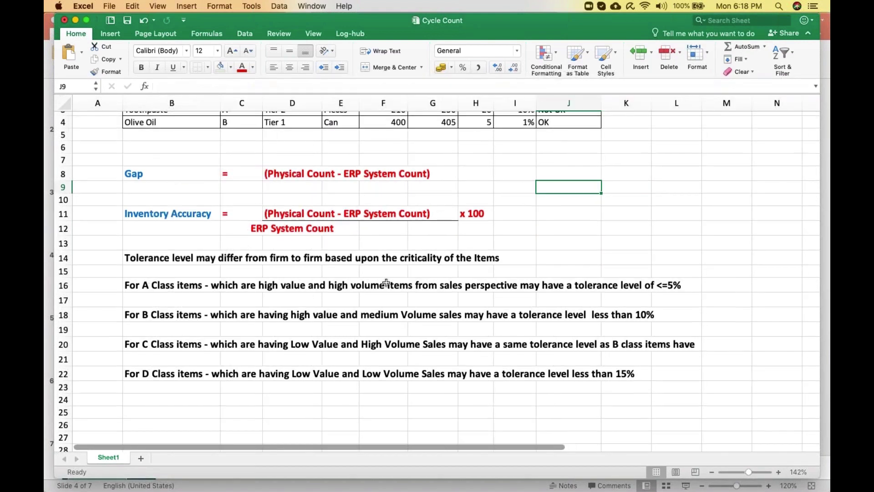
# Step: Review the item criticality groups, stock locations and units of the toothpaste and olive oil rows
pyautogui.scroll(3, 386, 282)
pyautogui.click(240, 158)
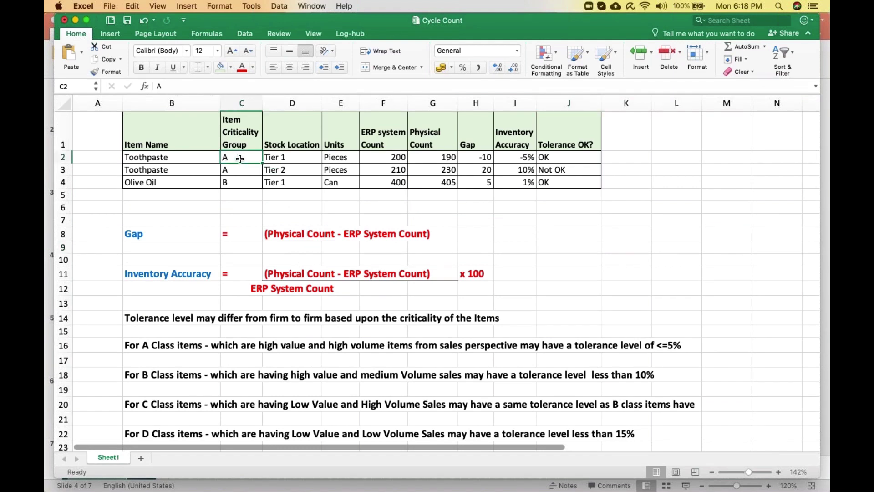
pyautogui.click(237, 190)
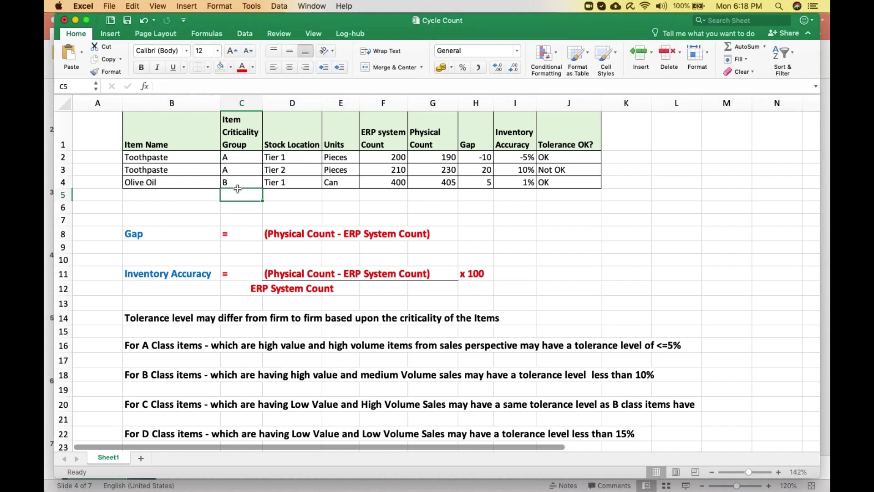
pyautogui.click(295, 158)
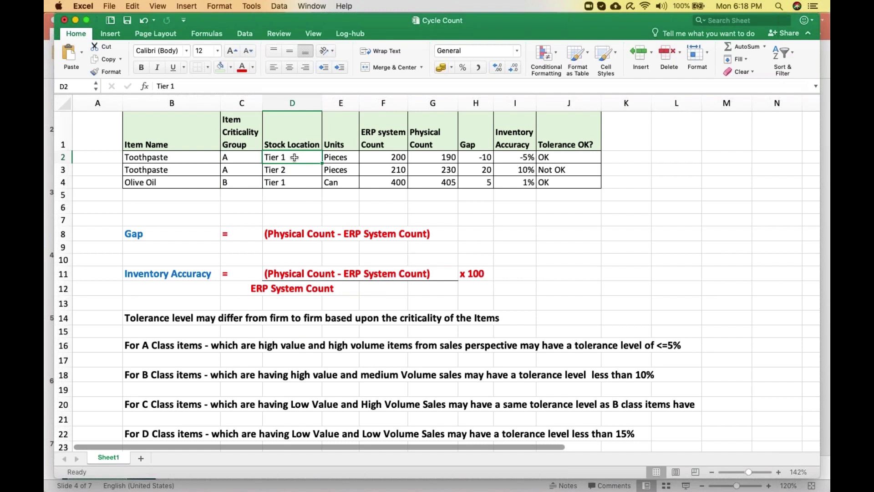
pyautogui.click(295, 170)
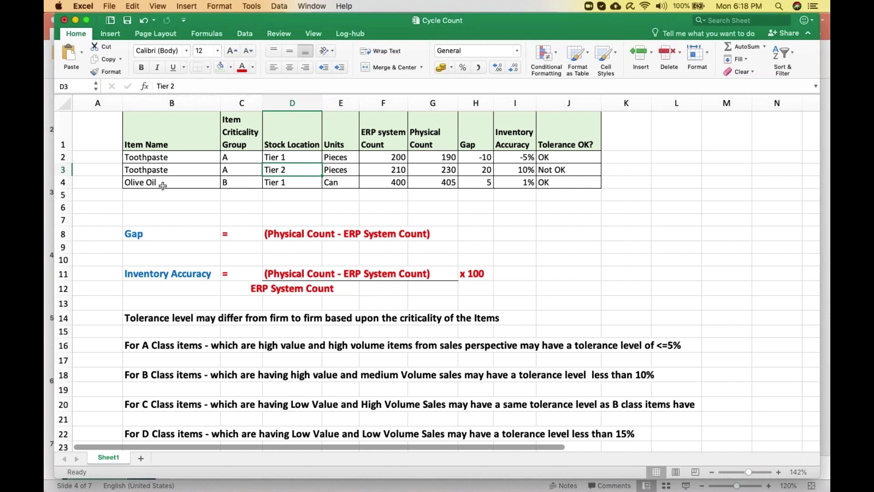
pyautogui.click(344, 182)
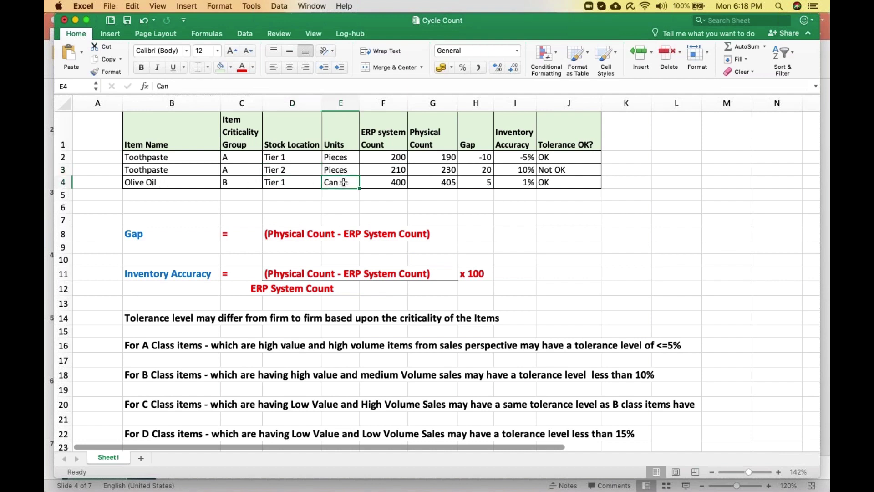
# Step: Compare the ERP system count with the physical count for both toothpaste rows
pyautogui.click(396, 158)
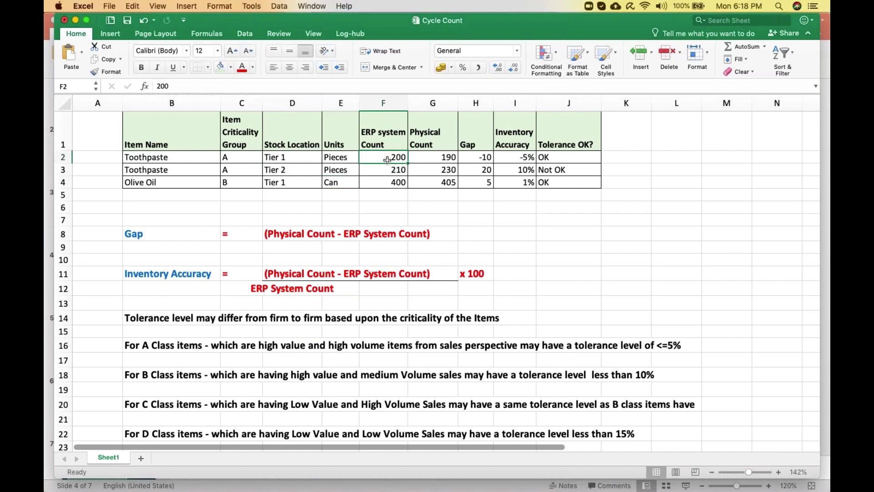
pyautogui.click(441, 157)
pyautogui.click(392, 171)
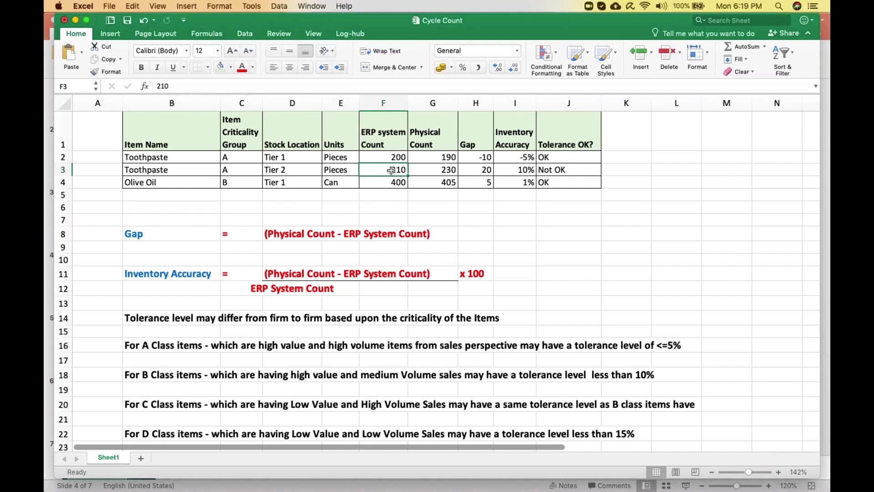
pyautogui.click(436, 171)
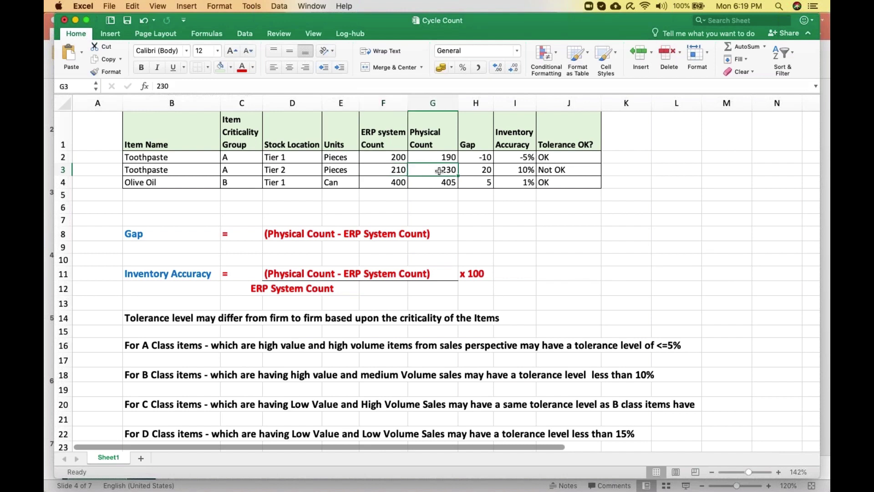
pyautogui.click(372, 170)
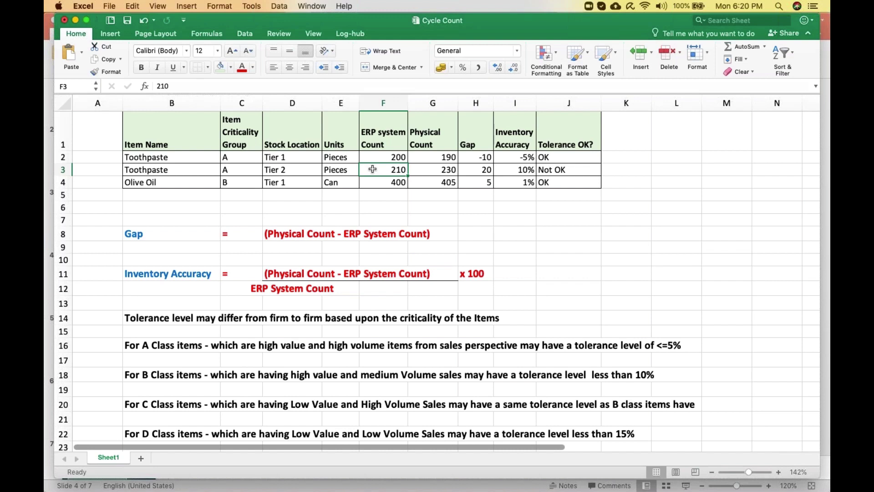
pyautogui.click(446, 167)
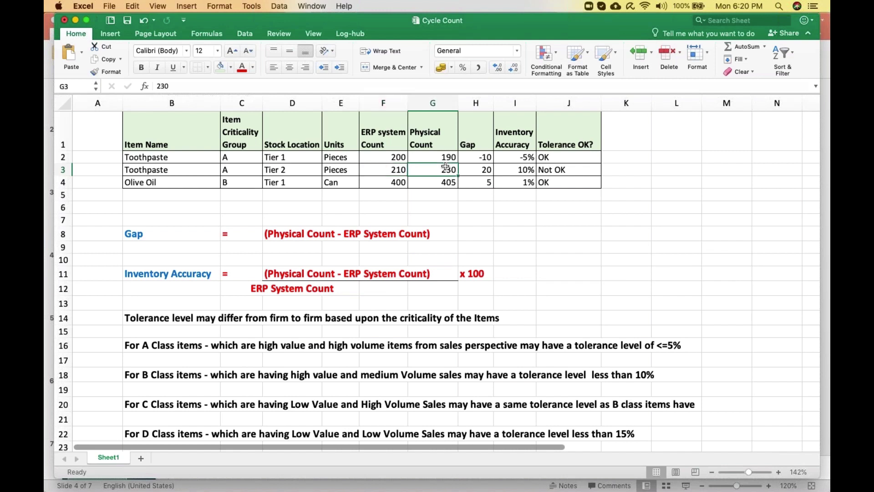
pyautogui.click(387, 173)
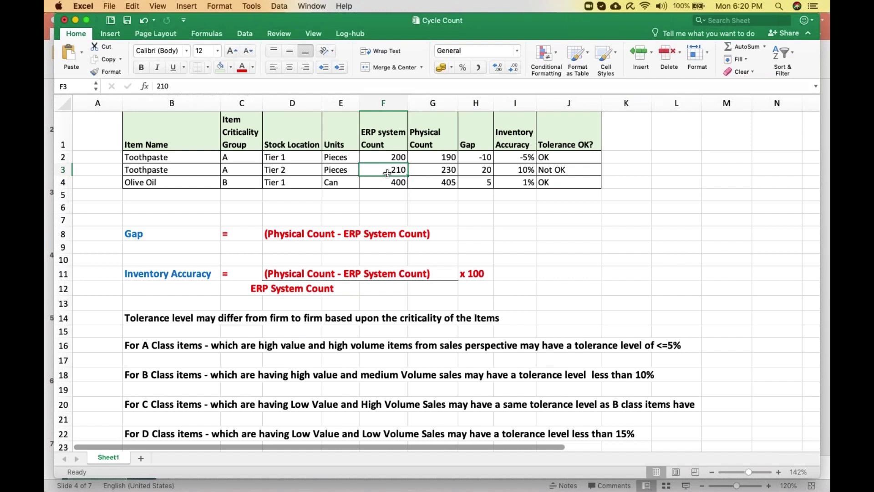
# Step: Examine the Gap formulas of both toothpaste rows together with the physical and ERP counts they use
pyautogui.click(484, 158)
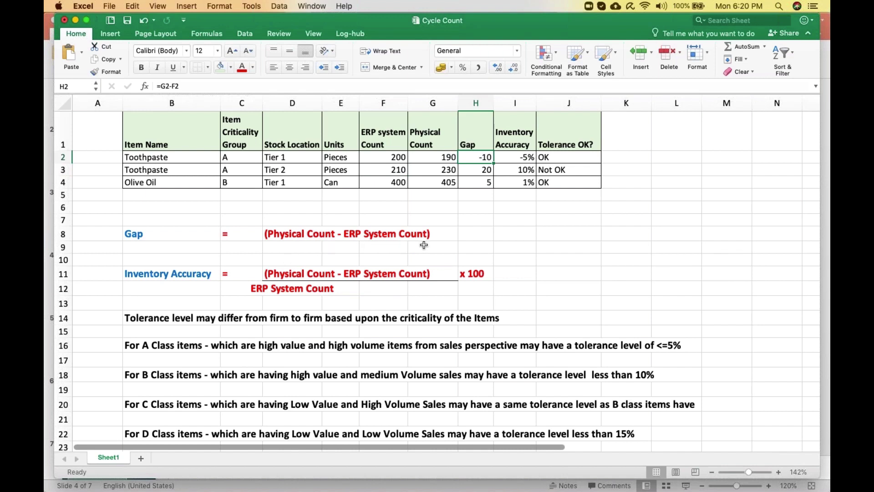
pyautogui.click(435, 157)
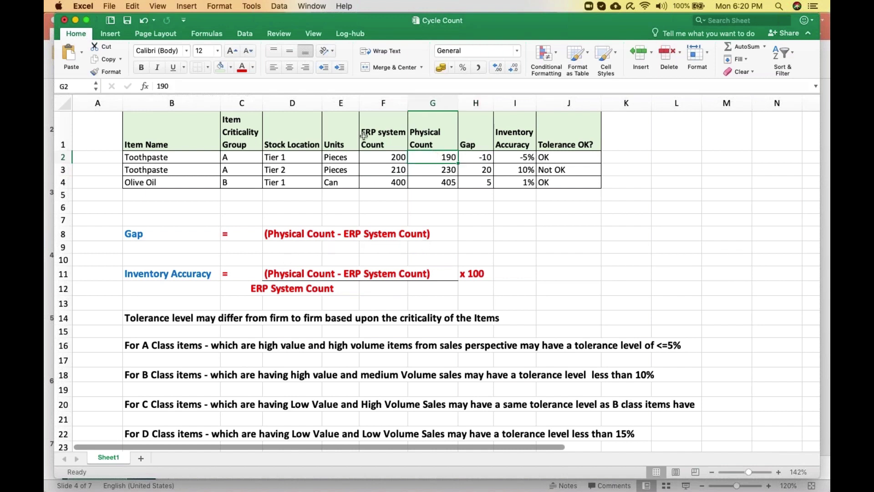
pyautogui.click(376, 161)
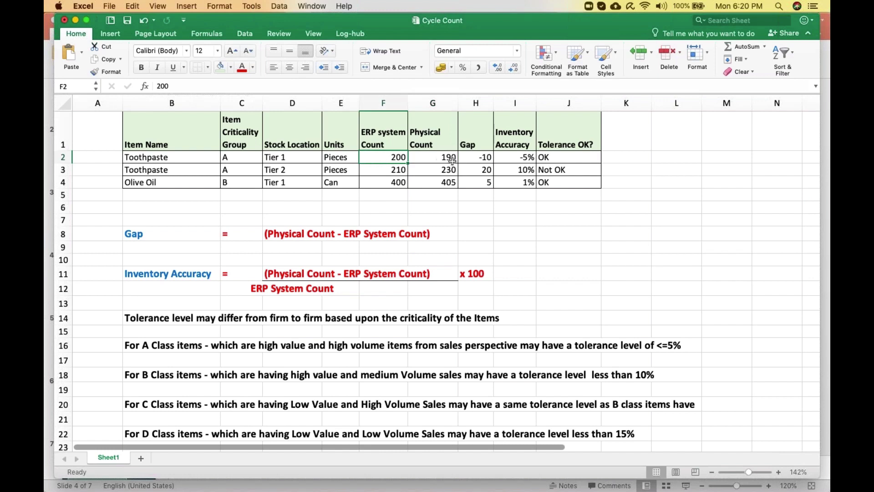
pyautogui.click(441, 158)
pyautogui.click(472, 158)
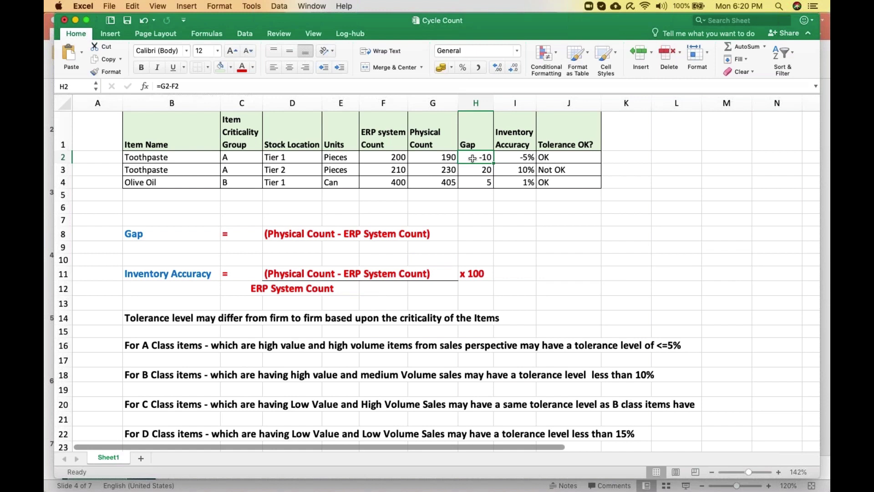
pyautogui.click(385, 158)
pyautogui.click(438, 158)
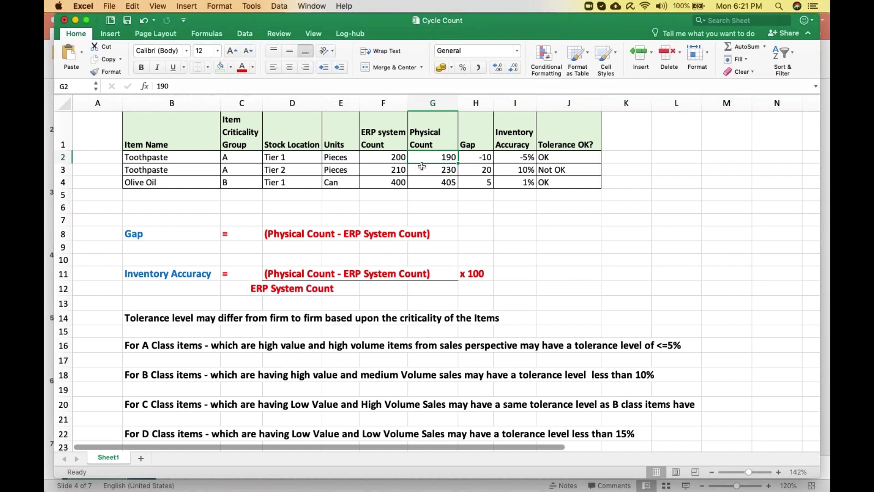
pyautogui.click(400, 169)
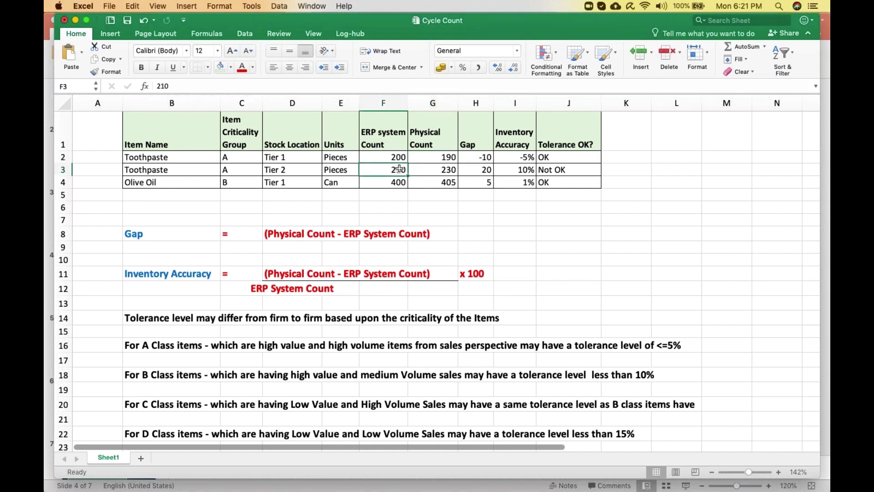
pyautogui.click(432, 169)
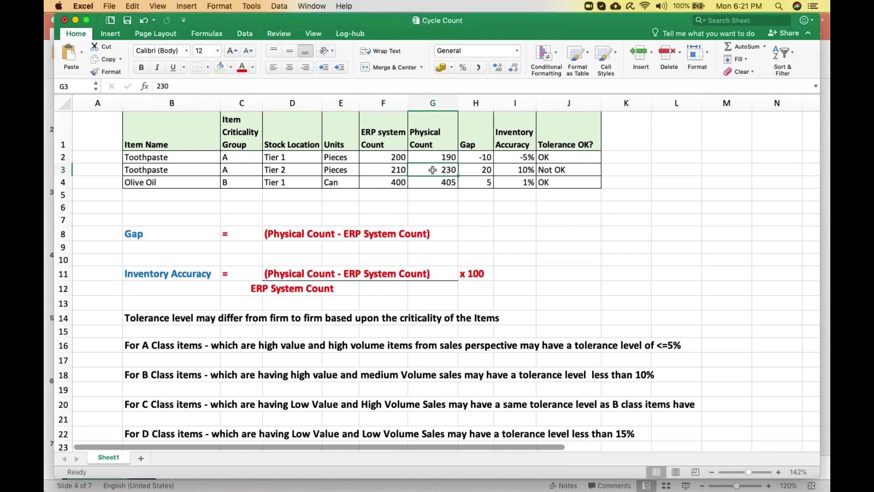
pyautogui.click(489, 170)
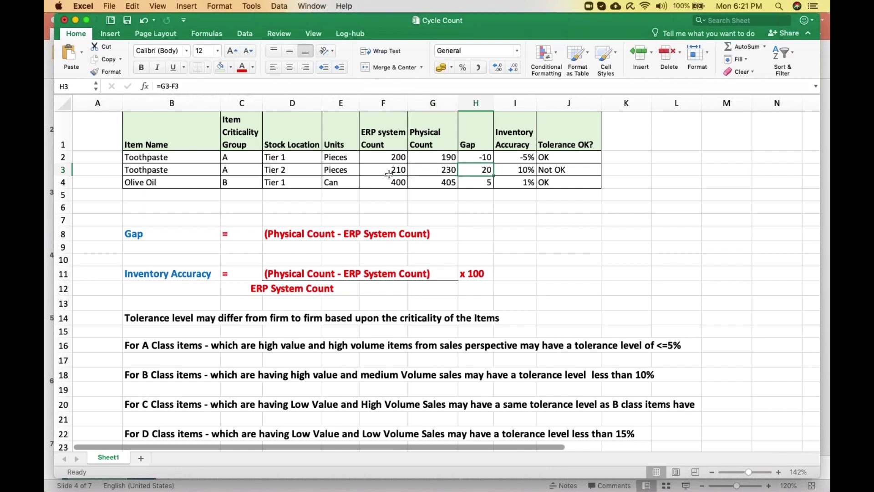
pyautogui.click(444, 174)
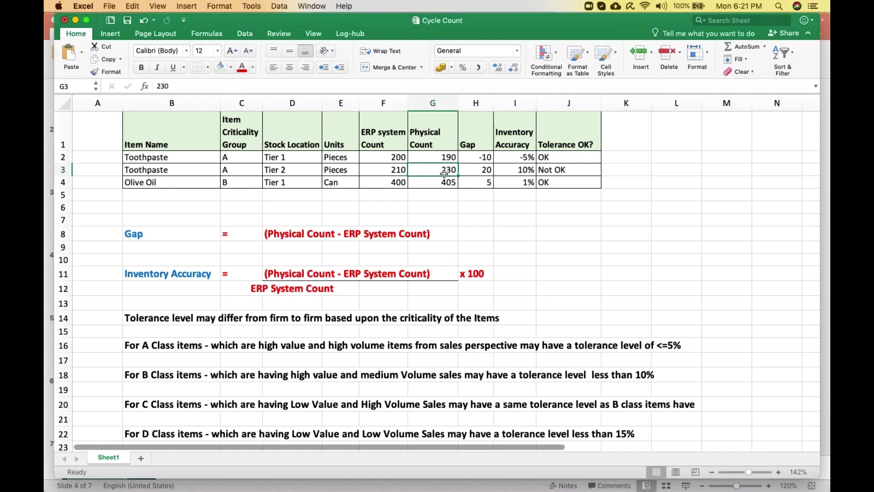
# Step: Check each item's inventory accuracy formula against its criticality group and tolerance status in rows 2 to 4
pyautogui.click(522, 157)
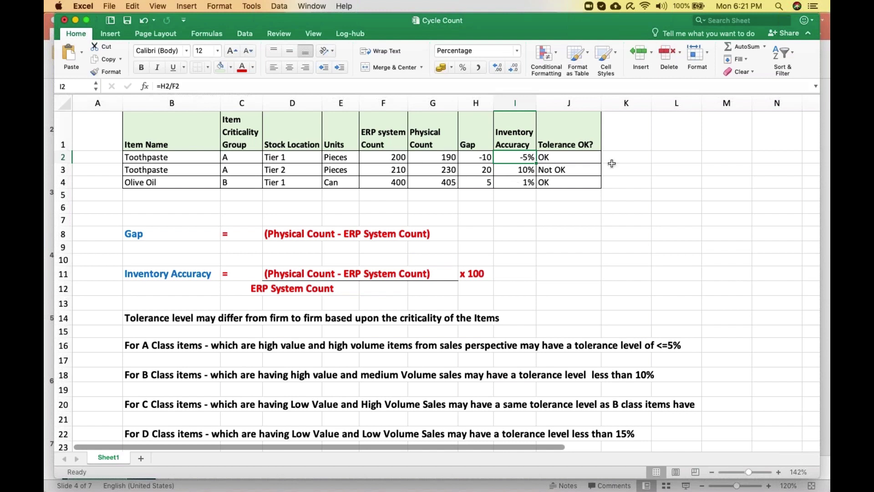
pyautogui.click(571, 152)
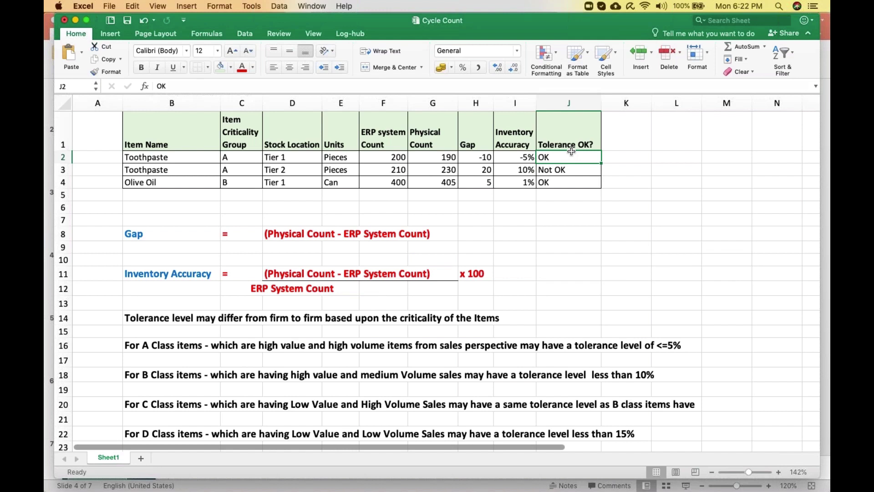
pyautogui.click(518, 172)
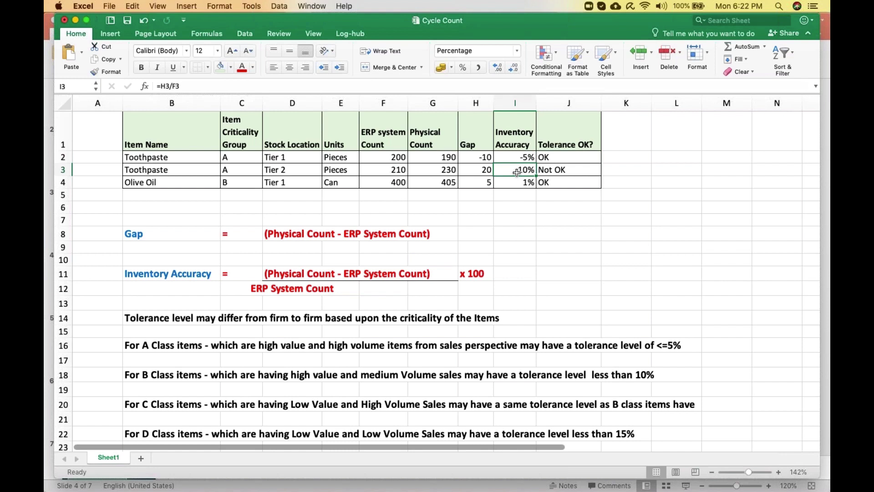
pyautogui.click(234, 170)
pyautogui.click(522, 171)
pyautogui.click(566, 172)
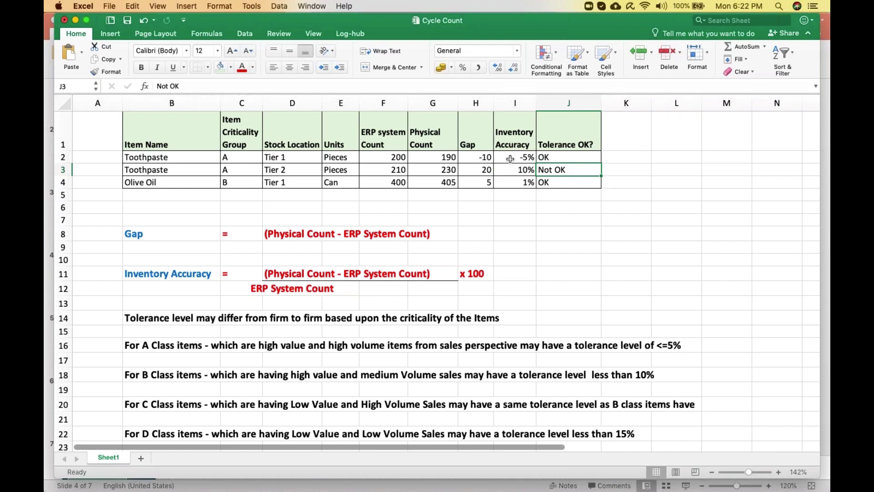
pyautogui.click(226, 184)
pyautogui.click(522, 182)
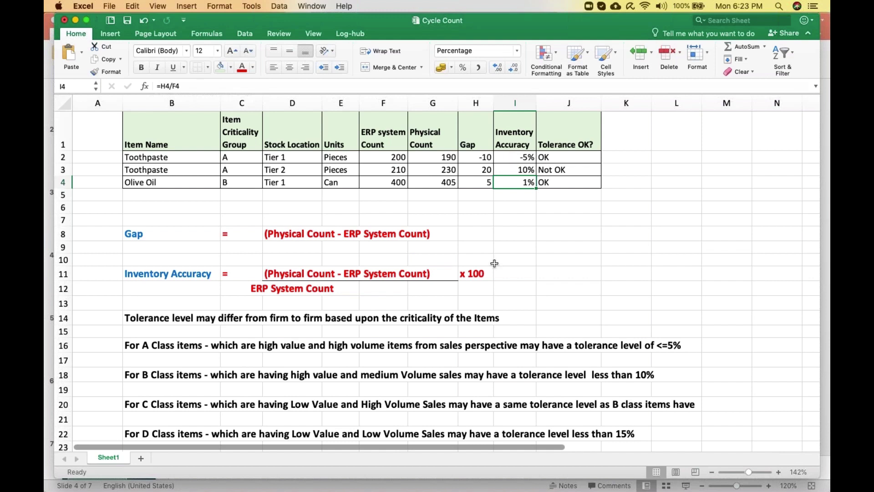
# Step: Below the tolerance notes, enter "inventory error" in D26 and 0% in E26
pyautogui.scroll(-3, 494, 264)
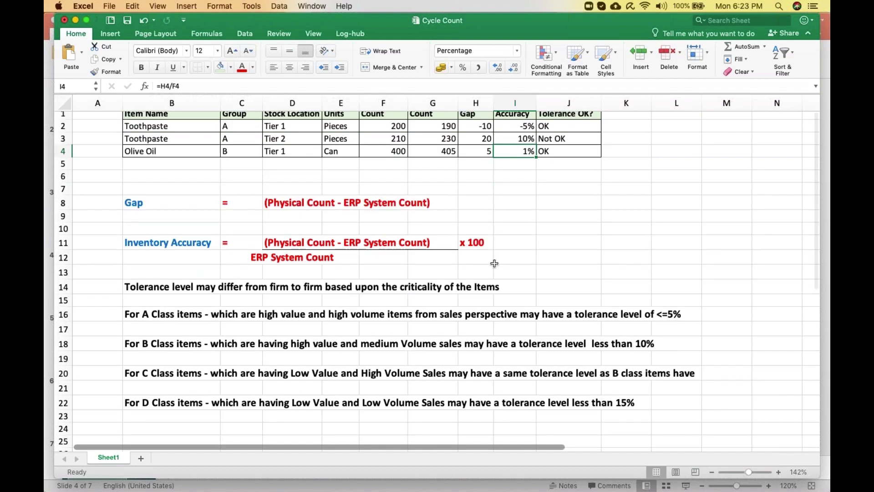
pyautogui.scroll(-5, 303, 336)
pyautogui.click(292, 322)
pyautogui.write('inventory error')
pyautogui.click(341, 321)
pyautogui.write('0%')
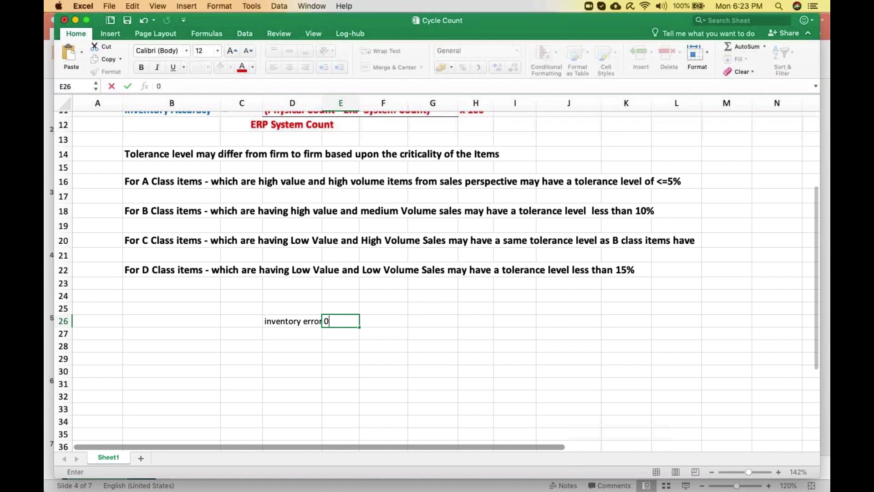
# Step: Enter "Inventory accuacy" in D27 with 100% in E27, and widen column D to 18.67 to fit the labels
pyautogui.click(292, 334)
pyautogui.write('Inventory')
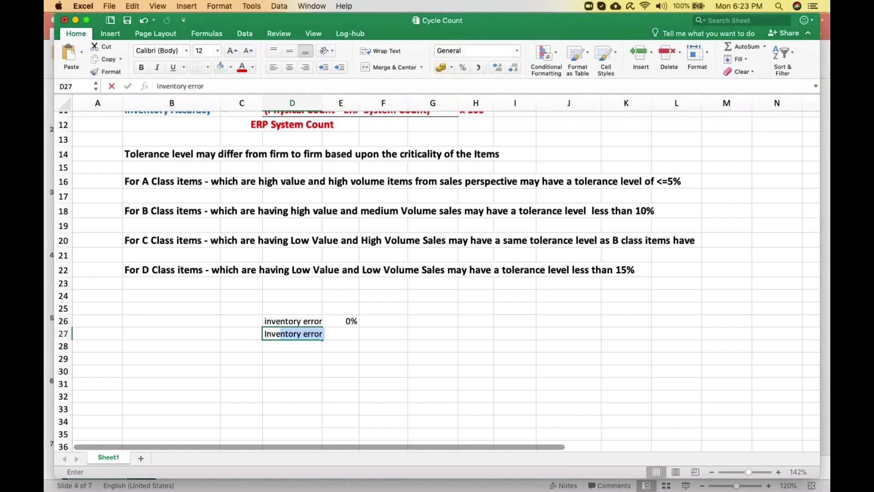
pyautogui.press('BackSpace')
pyautogui.press('BackSpace')
pyautogui.write('ry accu')
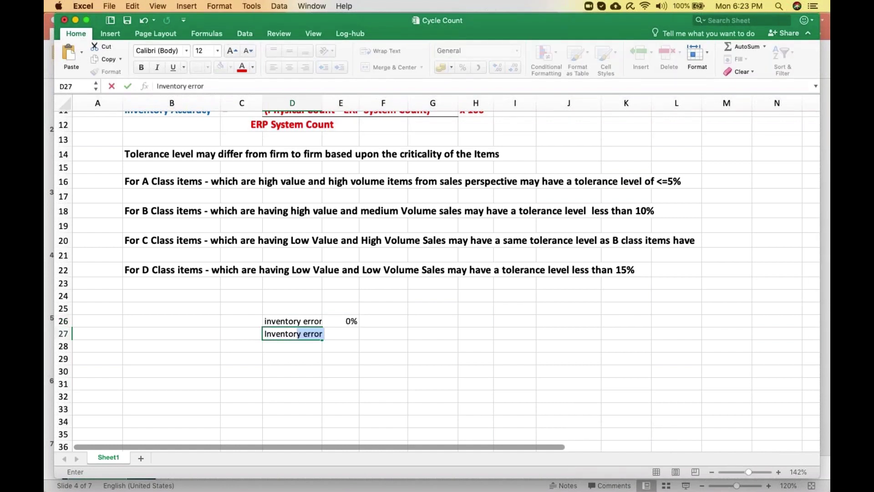
pyautogui.write('racy')
pyautogui.press('Tab')
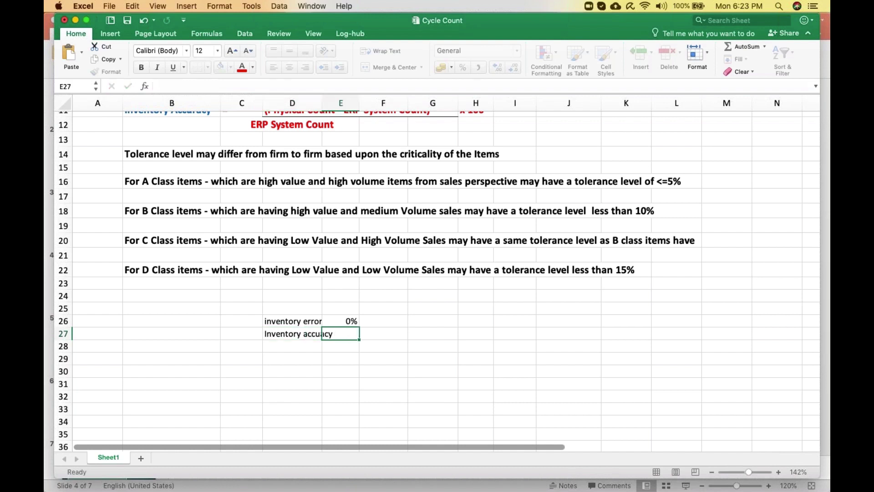
pyautogui.write('100')
pyautogui.press('Return')
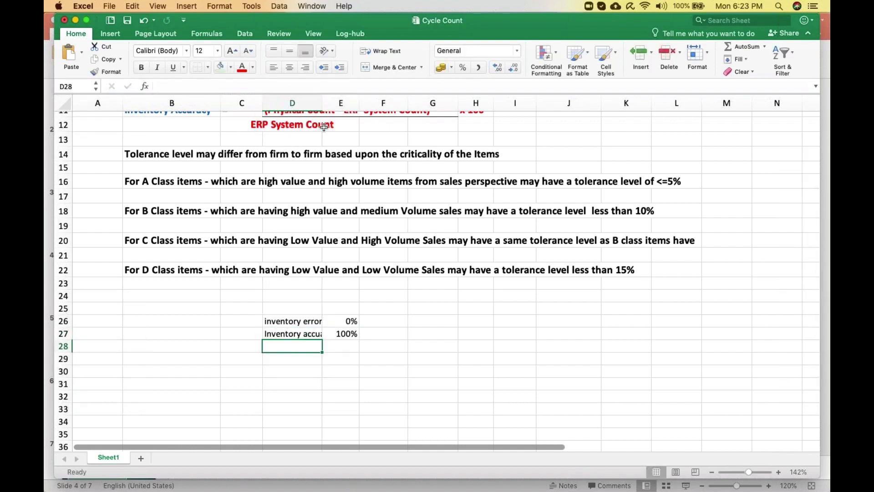
pyautogui.moveTo(332, 99); pyautogui.dragTo(354, 100)
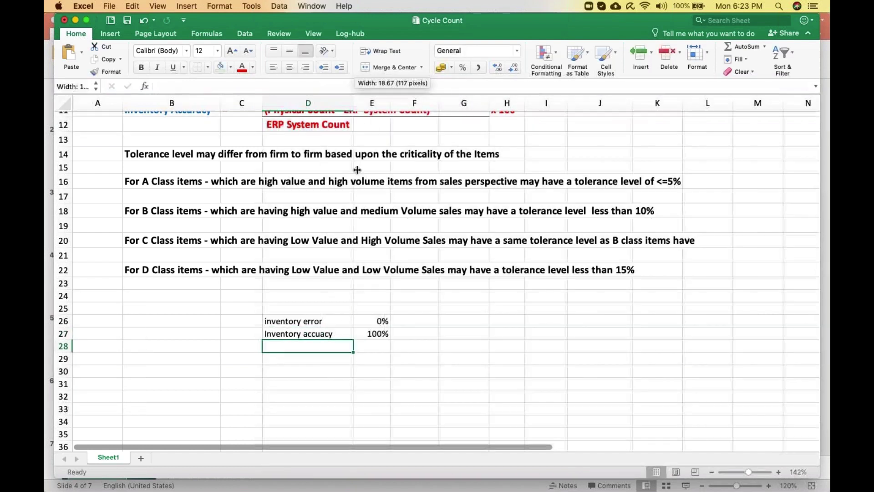
# Step: Enter the heading "Objective of cycle count" in D25 above the two objective rows
pyautogui.click(299, 306)
pyautogui.write('Obje')
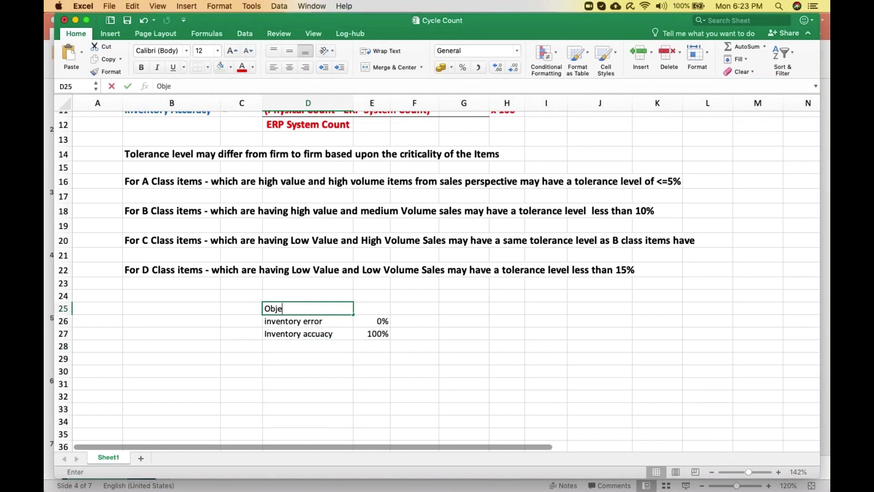
pyautogui.write('ctive of cycle count')
pyautogui.click(402, 365)
# Step: Merge and center the heading across D25:F25 and color its text red
pyautogui.moveTo(296, 309); pyautogui.dragTo(423, 308)
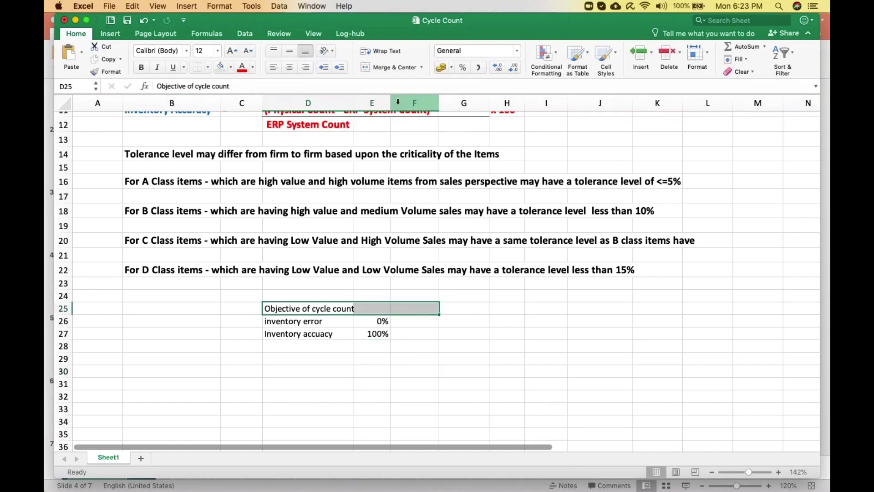
pyautogui.click(391, 67)
pyautogui.click(242, 68)
pyautogui.click(500, 370)
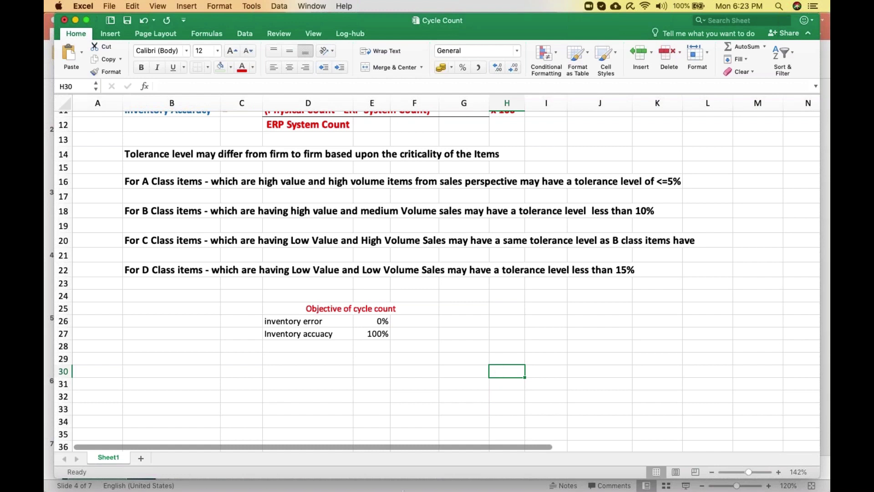
# Step: Switch to the Cyclecount Chatshow presentation in PowerPoint and display slide 2
pyautogui.moveTo(451, 483)
pyautogui.click(602, 464)
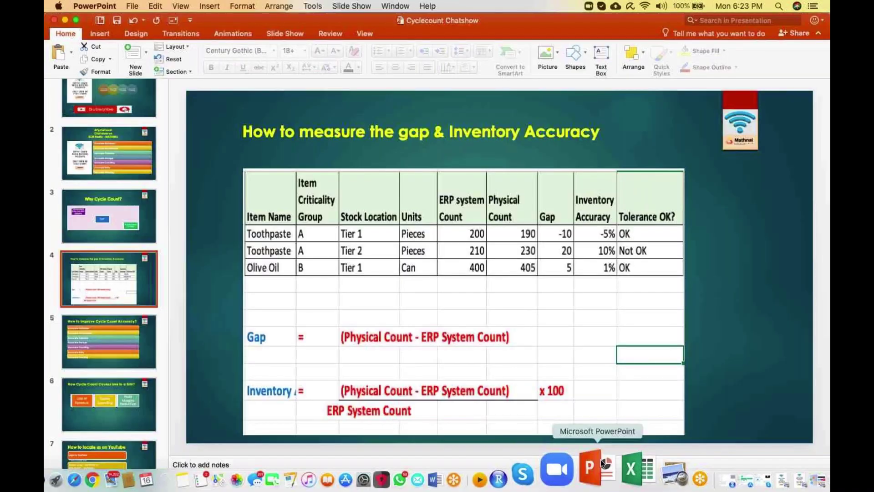
pyautogui.click(124, 170)
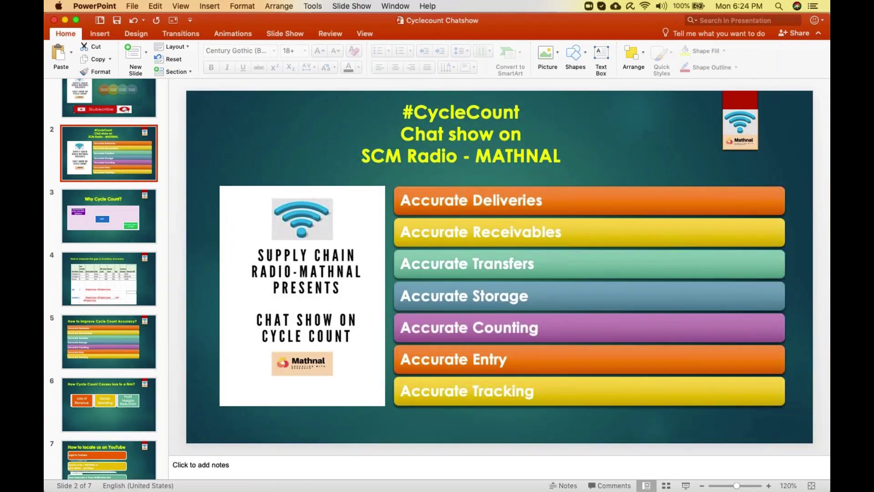